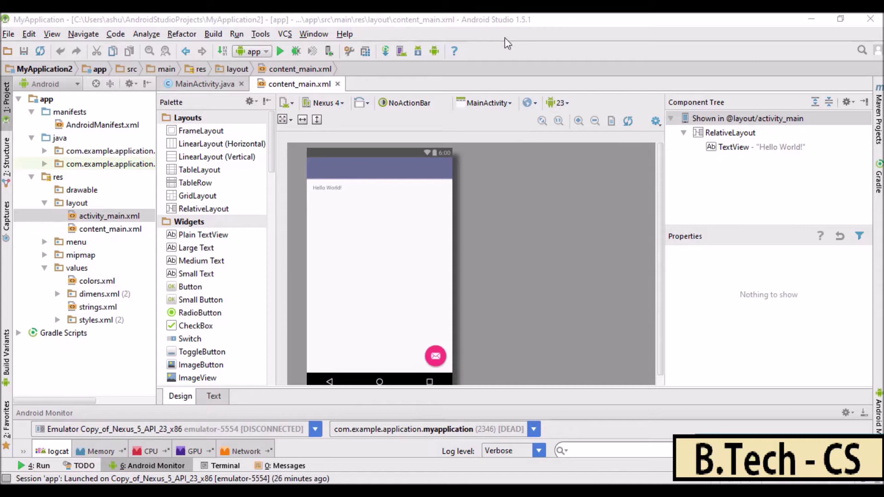
Step: Start creating a new virtual device in the virtual device manager and clone the Nexus 5 phone hardware definition
click(400, 52)
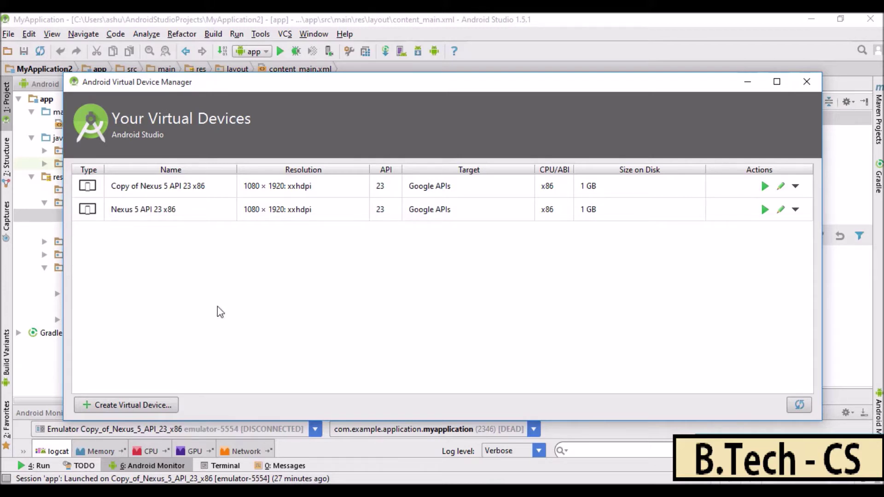
click(149, 407)
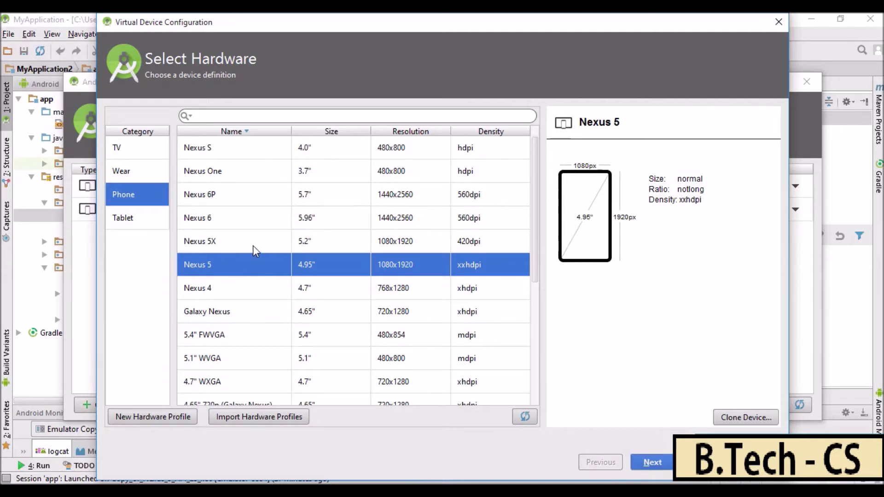
scroll(393, 265, down, 3)
scroll(392, 272, up, 3)
click(724, 417)
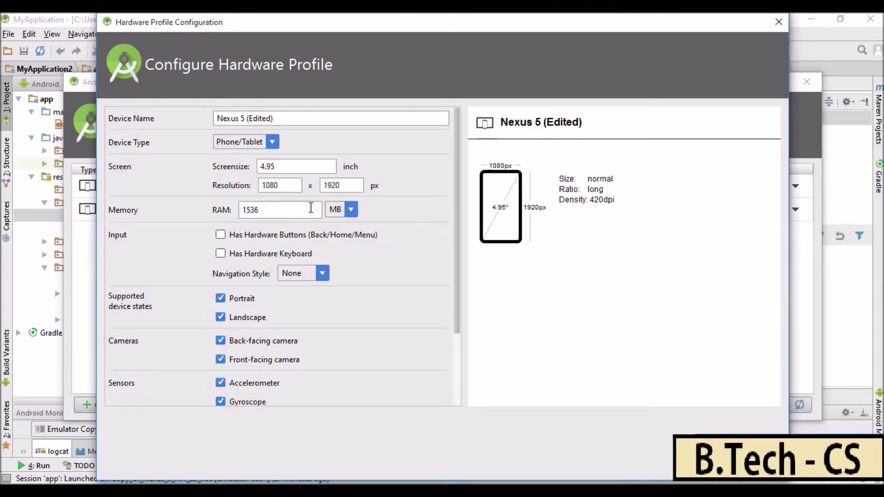
Step: Set the cloned Nexus 5 profile's RAM to 1000 MB and save the hardware profile
double_click(299, 209)
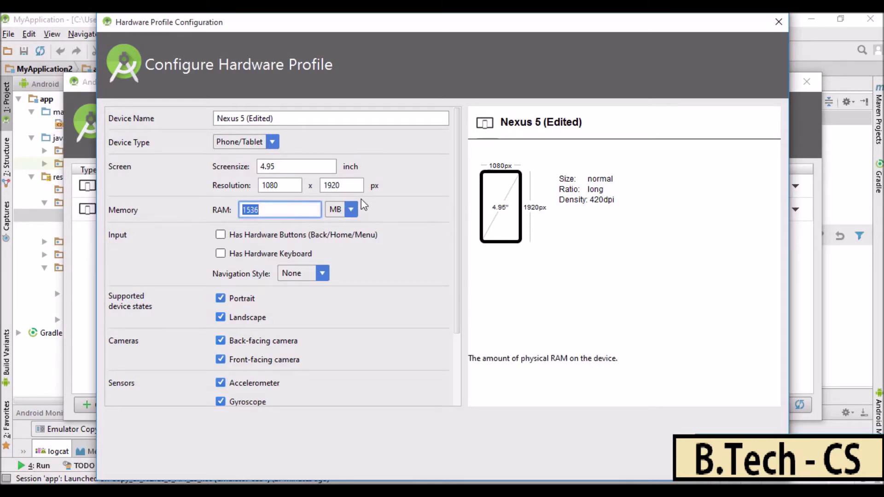
text(1000)
drag(426, 23, 333, 23)
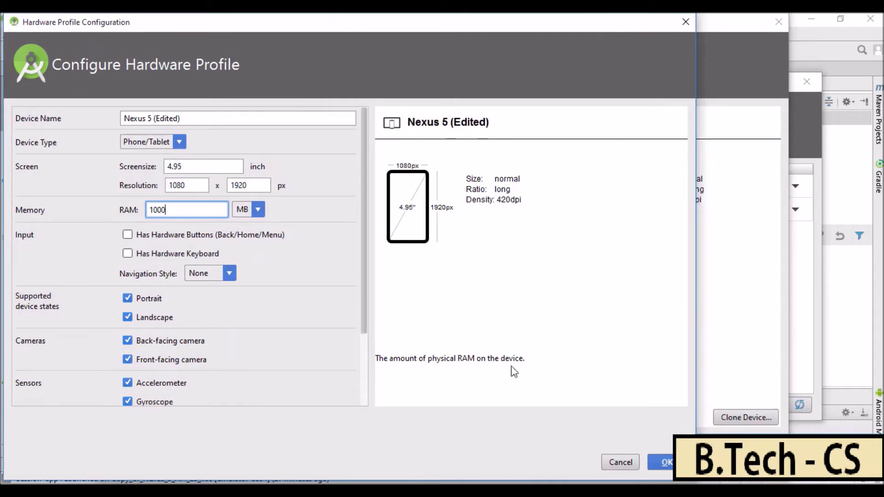
click(653, 462)
Step: Continue with the edited Nexus 5 profile and accept the Marshmallow API 23 x86 system image
click(653, 462)
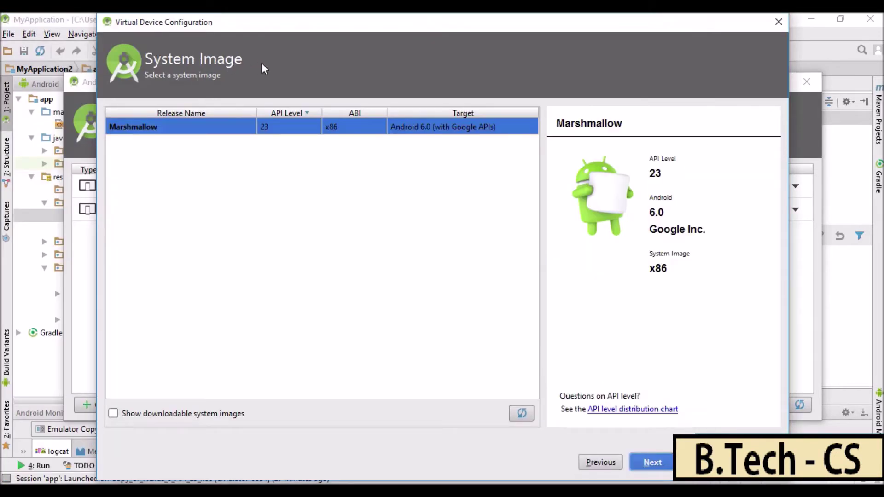
drag(360, 27, 328, 25)
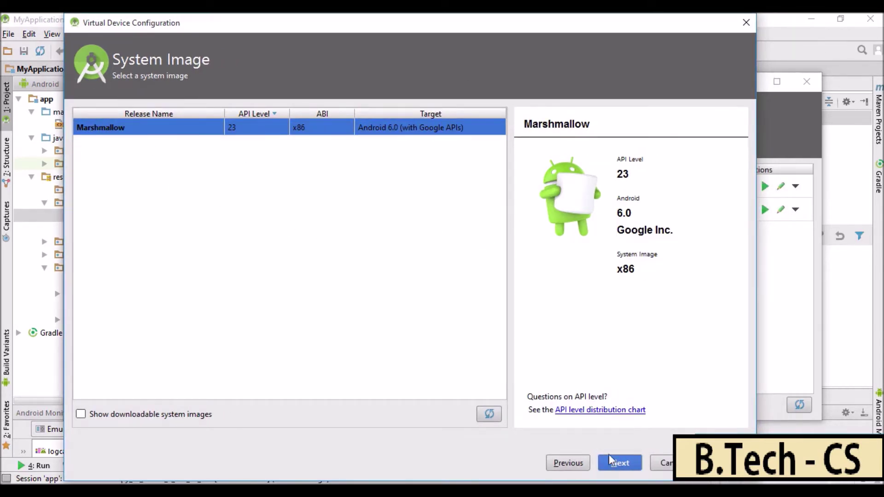
click(620, 463)
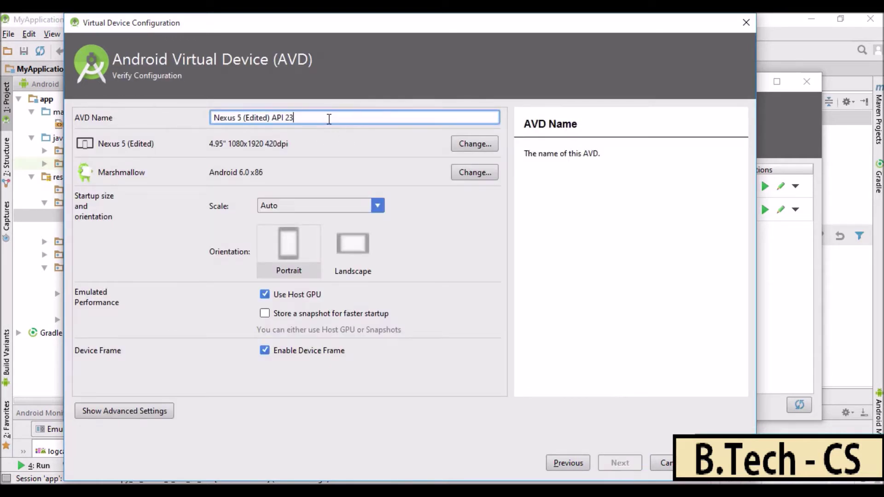
Step: Name the virtual device myAndroid and finish creating it
drag(318, 119, 140, 119)
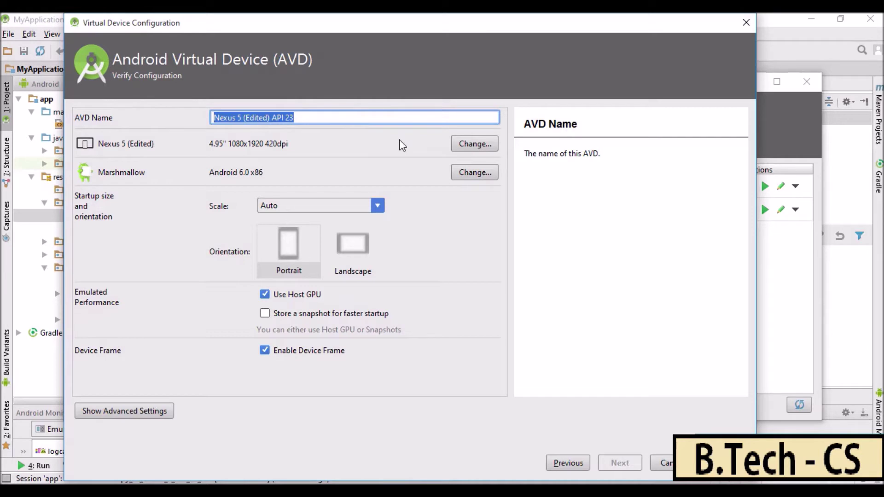
text(myAndroid)
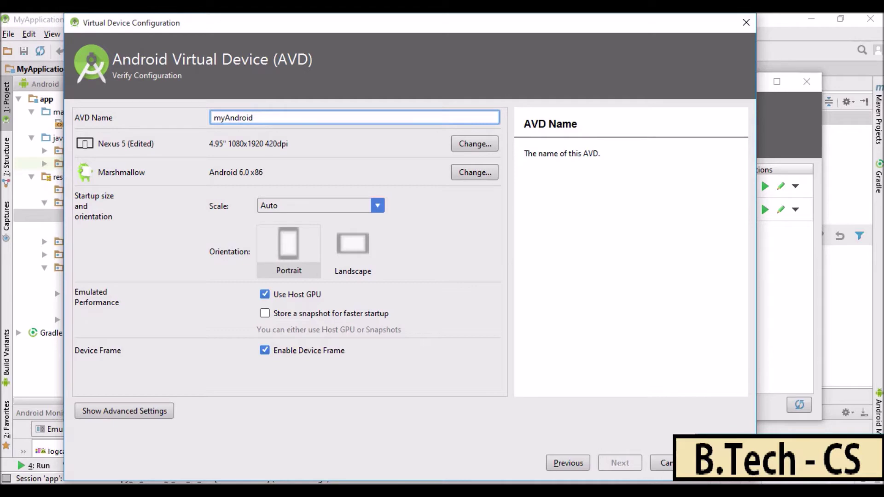
click(716, 462)
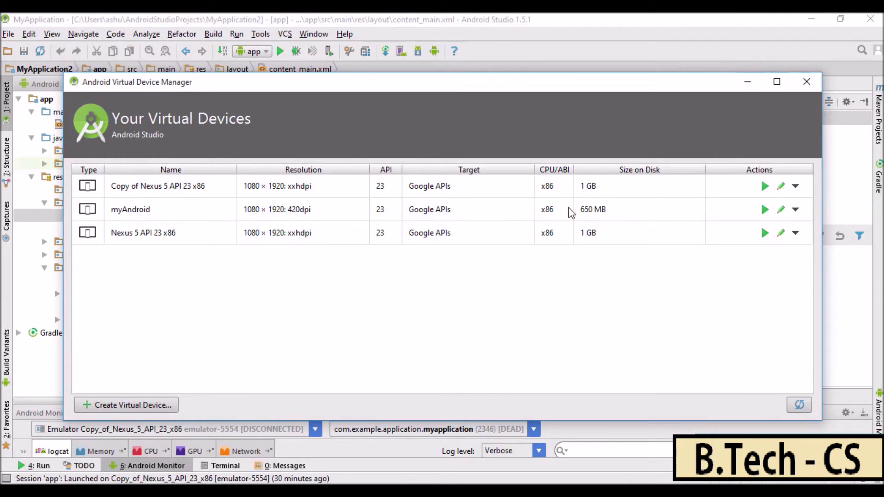
Step: Launch the myAndroid virtual device and get past its lock screen and welcome hint to the home screen
click(764, 210)
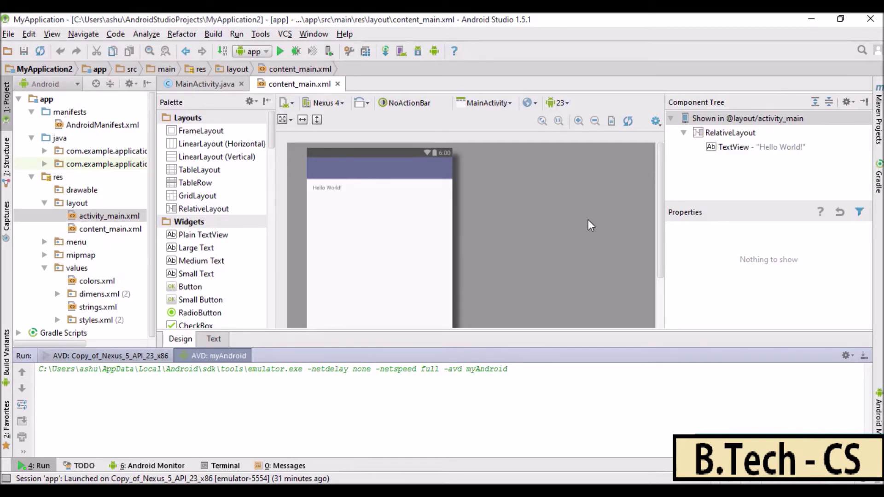
drag(120, 16, 348, 20)
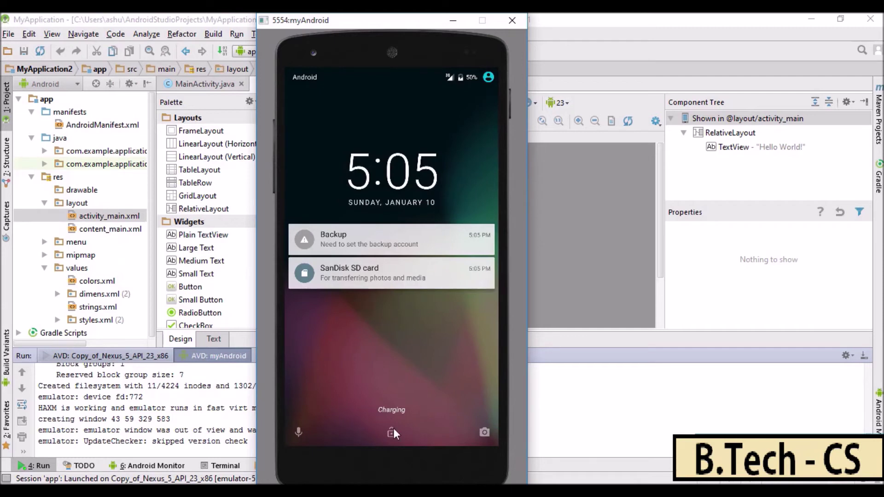
drag(393, 426, 363, 68)
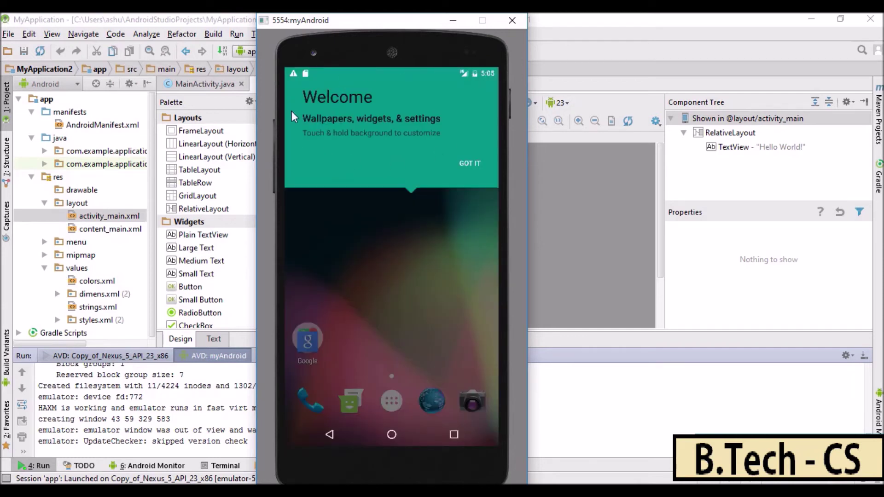
click(471, 163)
Step: Open the emulated phone's app list and look through the installed apps
click(391, 402)
scroll(415, 257, up, 1)
scroll(401, 225, down, 1)
drag(403, 109, 391, 395)
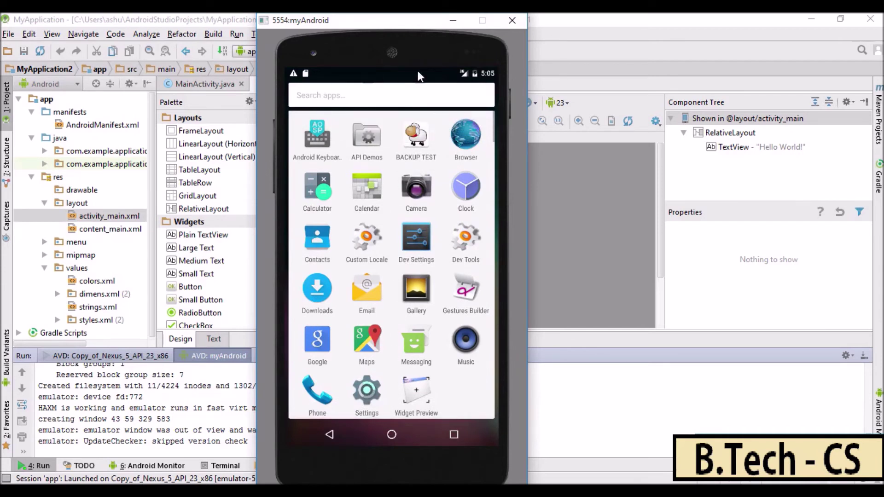
Step: Open the Browser app on the emulated phone and search Google for "android studio"
click(466, 140)
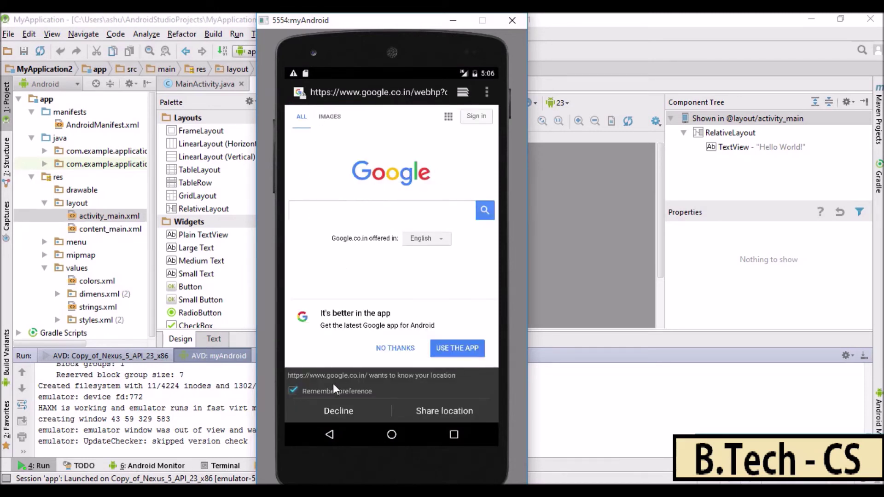
click(355, 213)
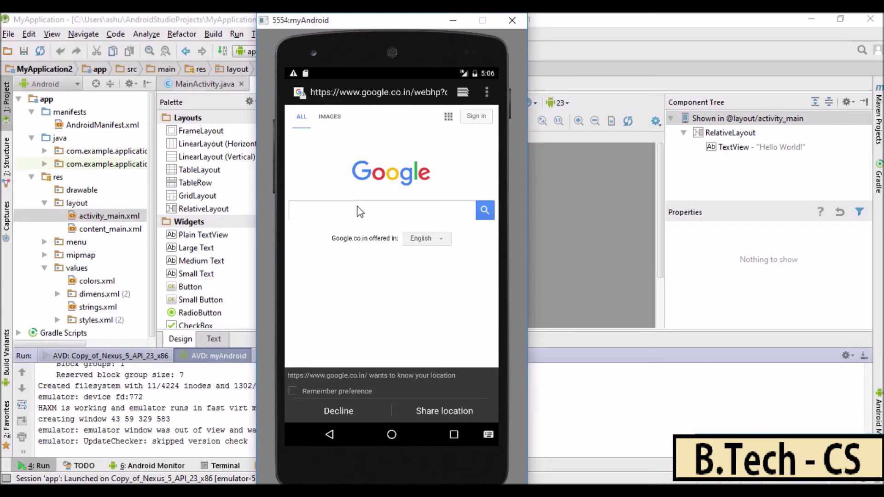
text(android studi)
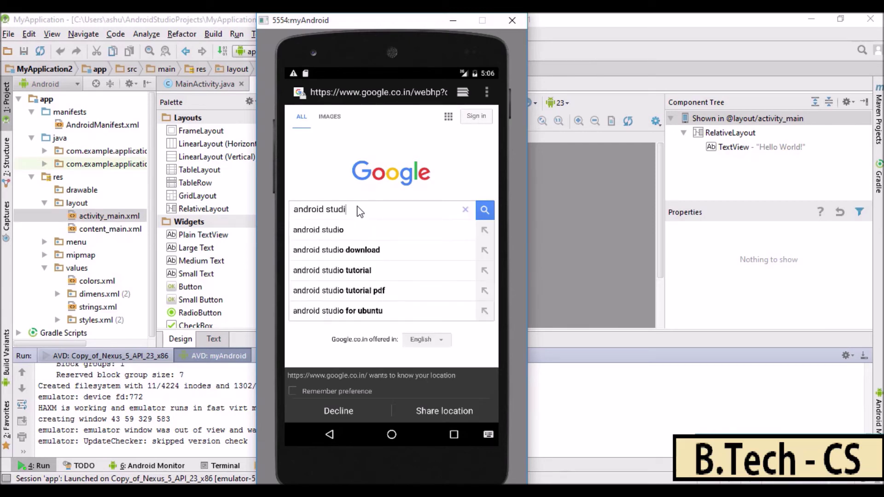
click(419, 230)
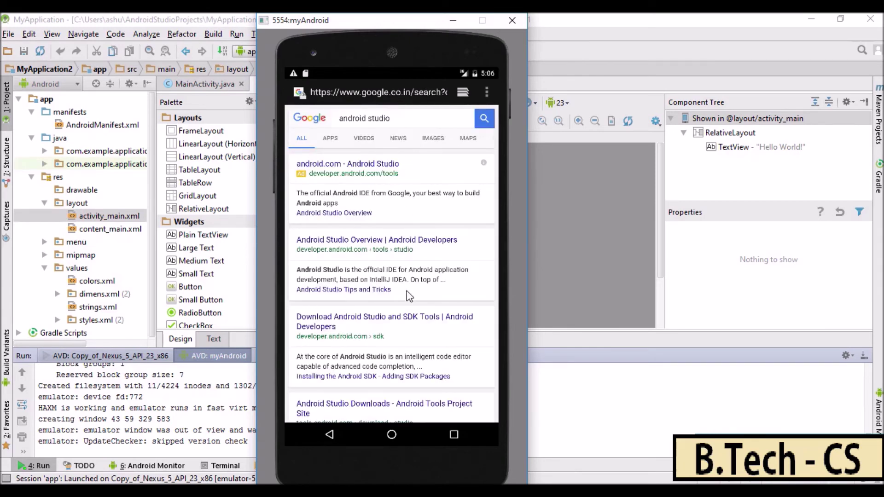
Step: Look through the search results and return to the Google start page
scroll(405, 288, down, 5)
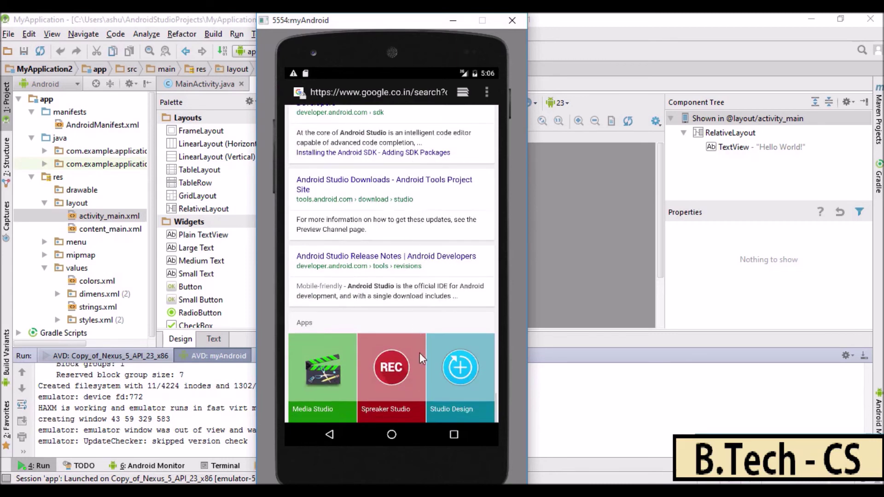
scroll(419, 353, up, 4)
scroll(377, 397, up, 1)
click(307, 121)
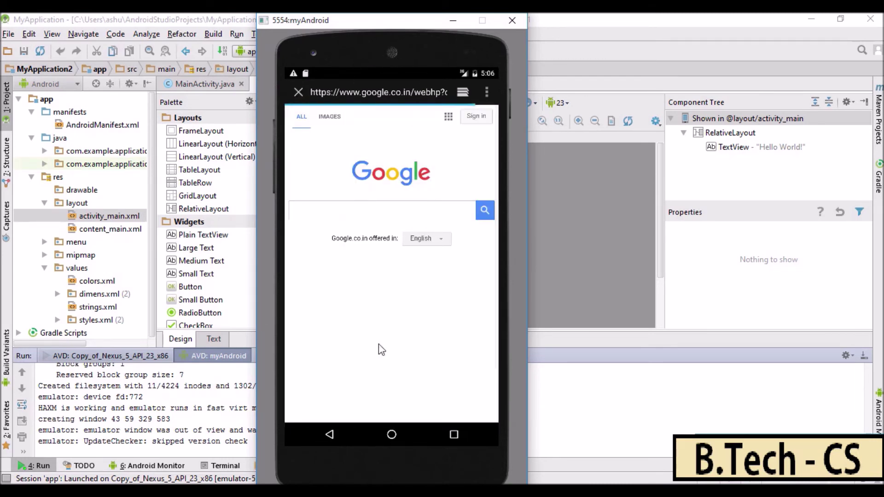
Step: Leave the browser and the app list to return to the emulated phone's home screen
click(335, 92)
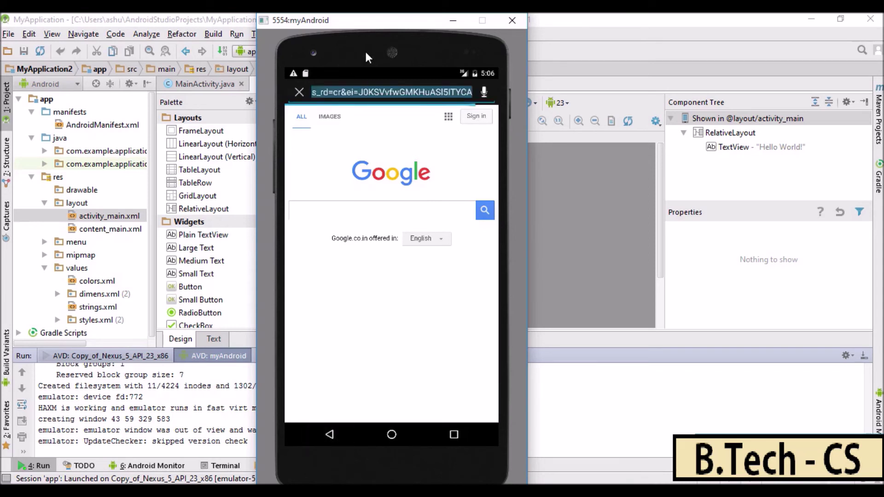
key(Escape)
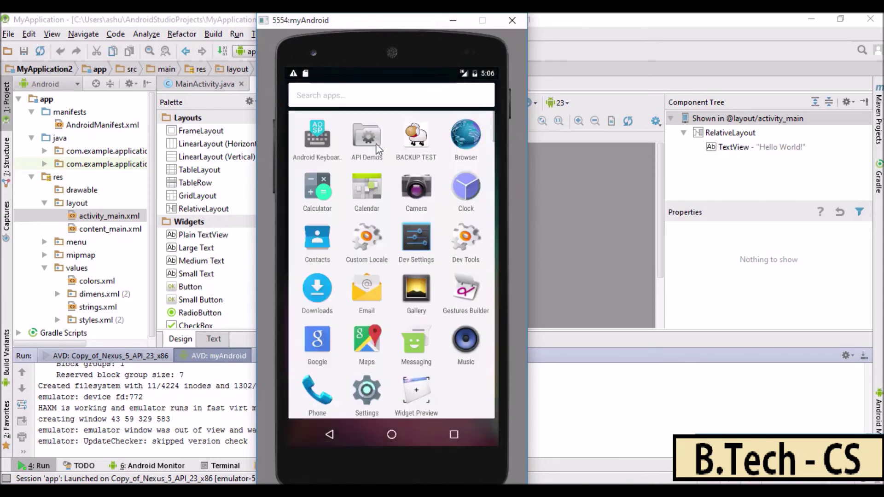
click(330, 434)
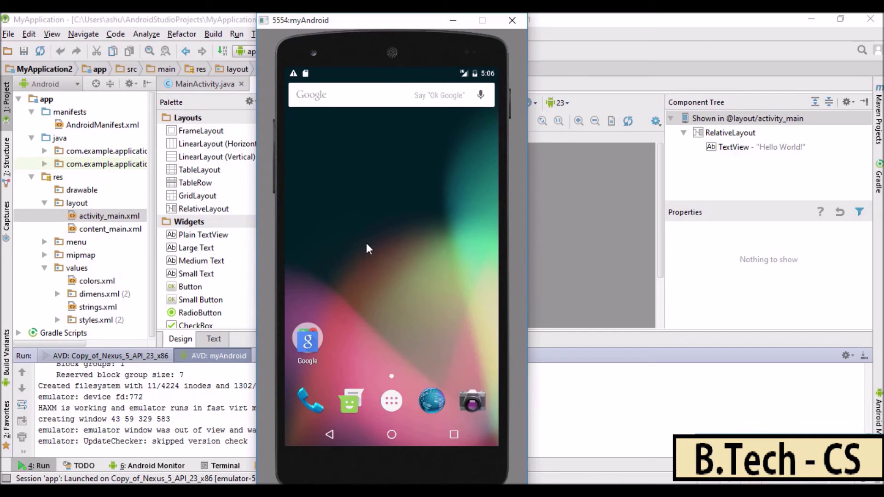